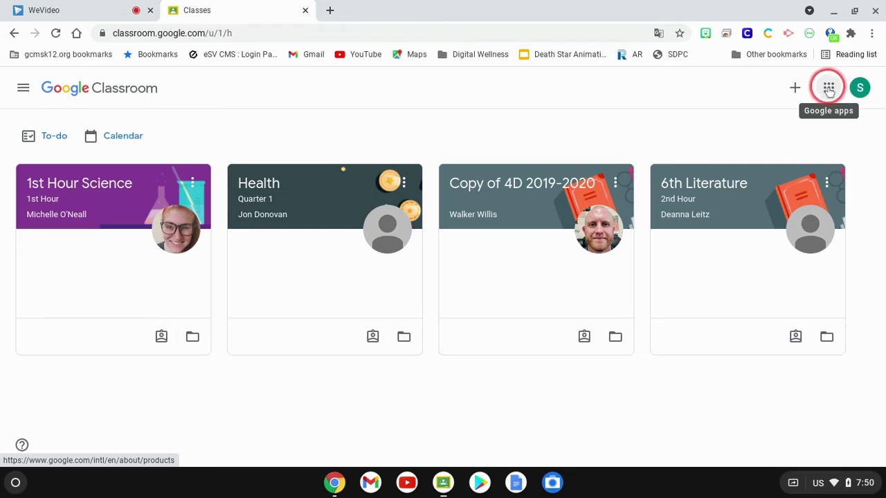
click(830, 92)
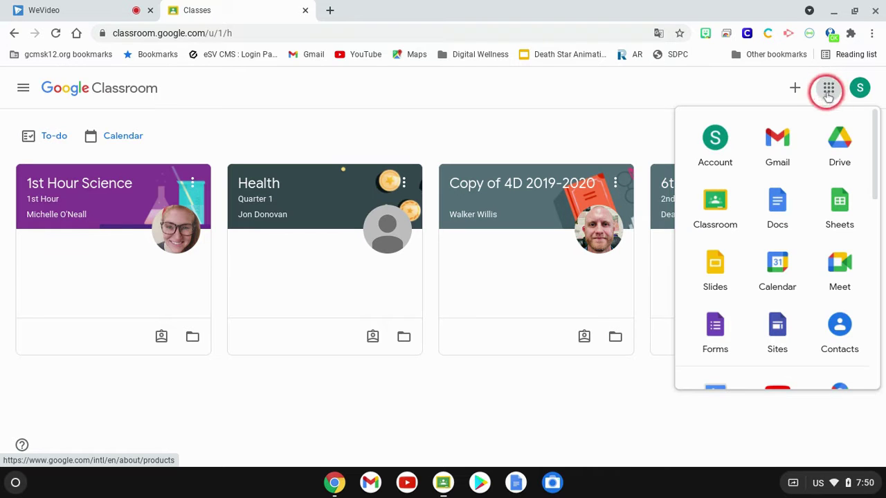
click(726, 211)
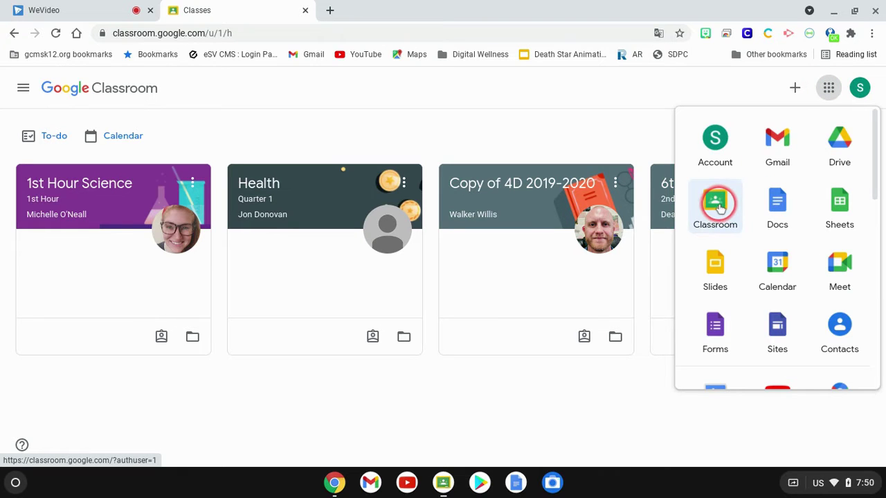
click(620, 97)
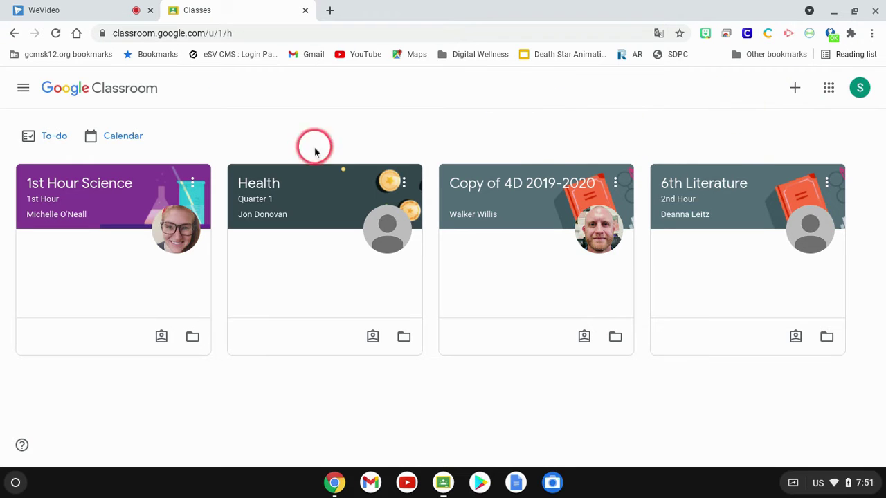
- Open the 6th Literature class and view its Stream page
click(703, 190)
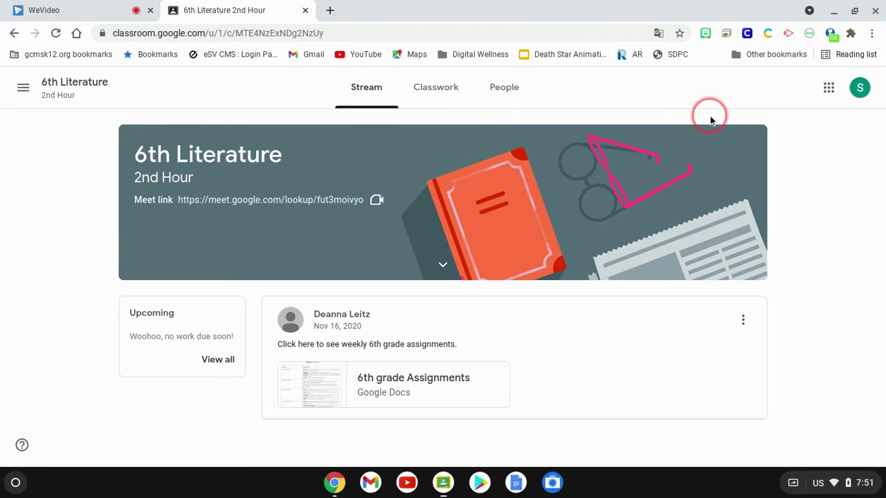
click(368, 84)
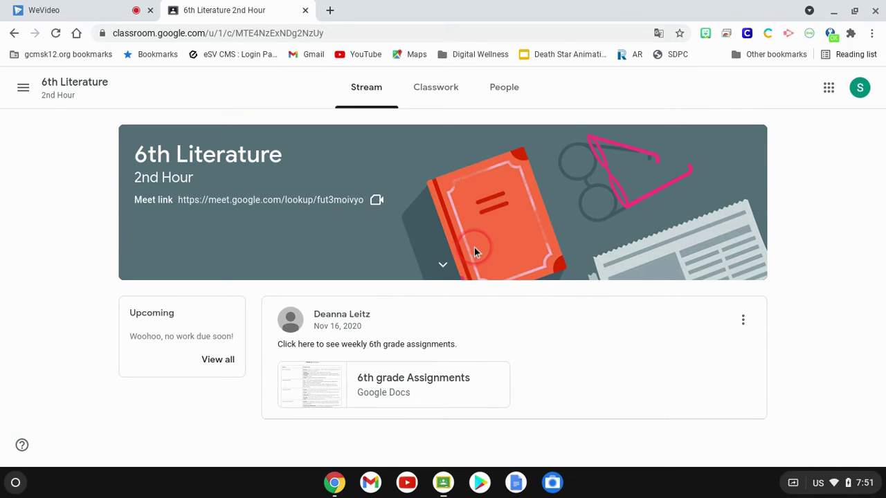
click(522, 234)
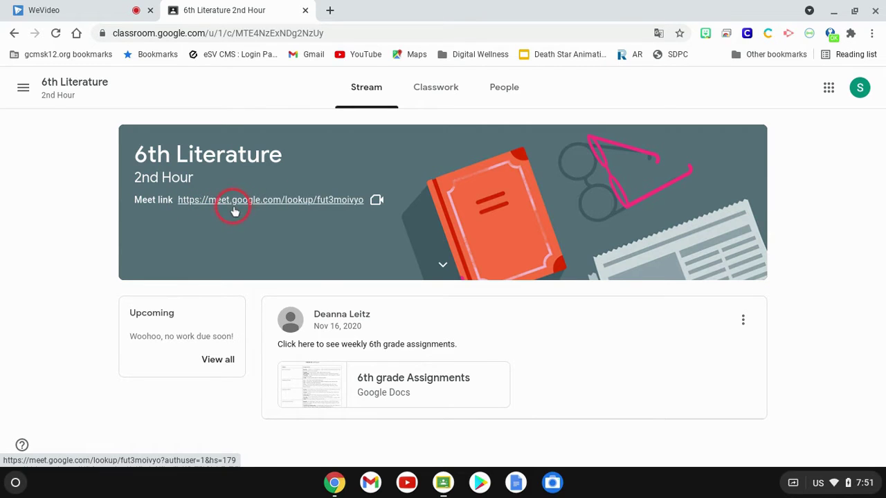
- Open the class's Classwork page and examine the weekly topics from Week of May 17 back to Week of May 3
click(441, 94)
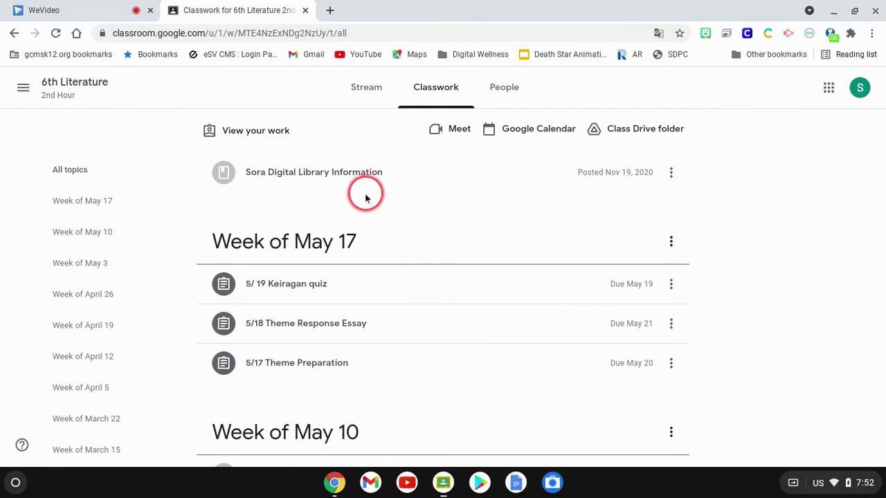
scroll(326, 253, down, 2)
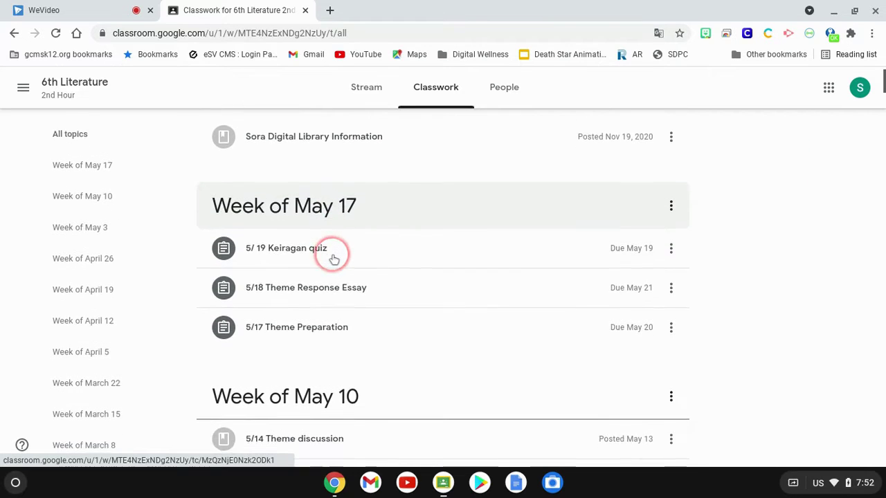
scroll(309, 213, down, 5)
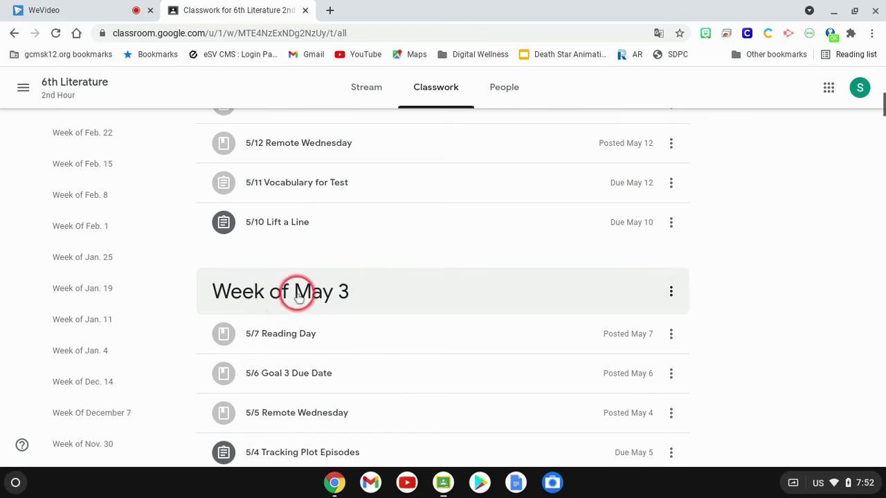
scroll(345, 302, up, 5)
scroll(259, 228, up, 1)
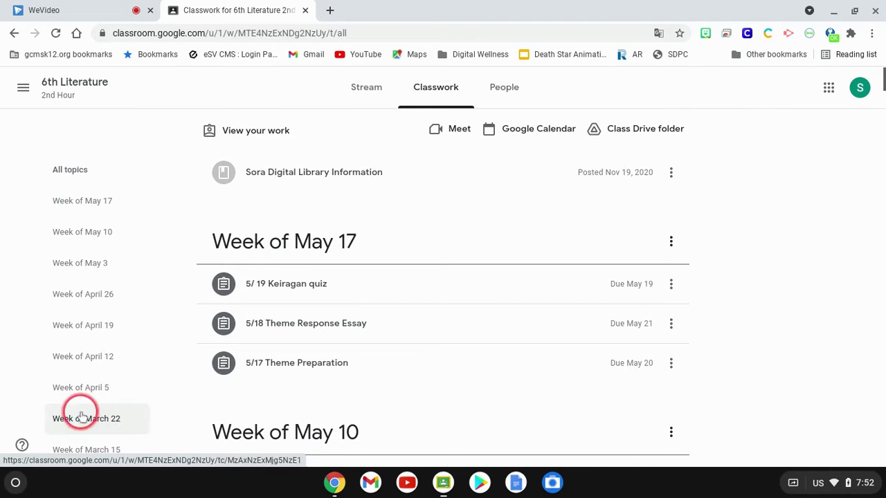
scroll(323, 317, down, 4)
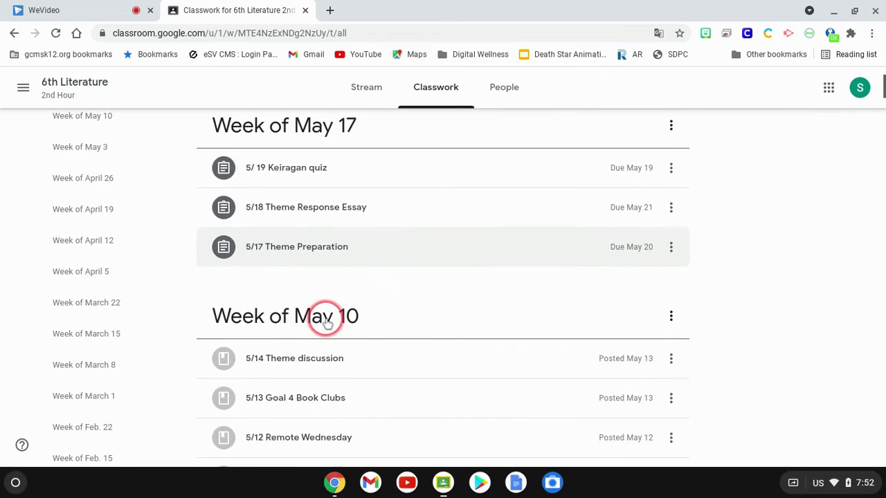
scroll(325, 320, up, 4)
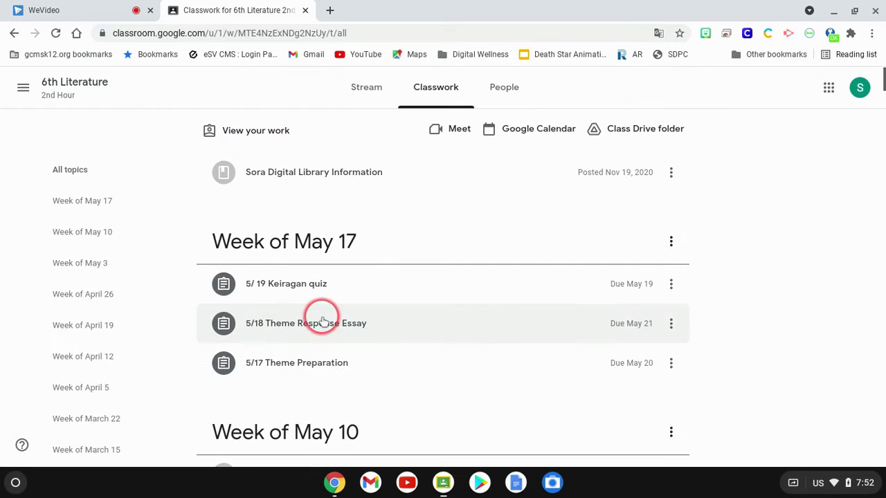
scroll(291, 256, down, 5)
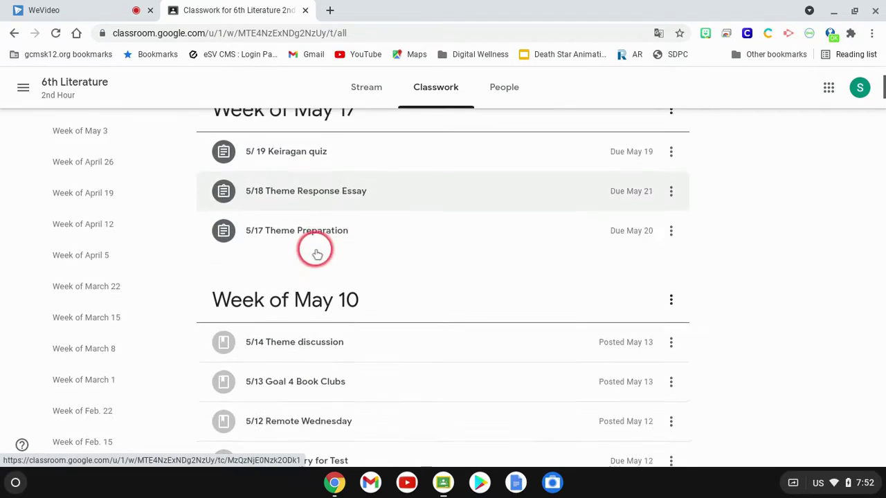
scroll(297, 297, down, 3)
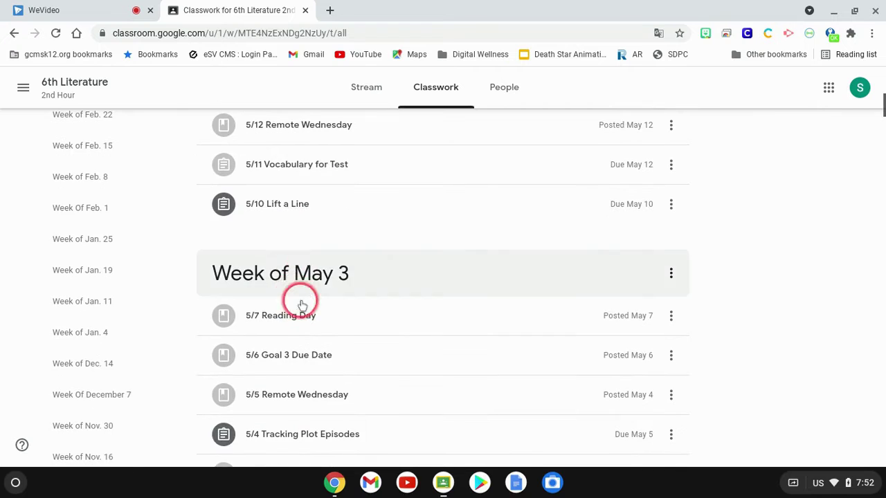
scroll(346, 315, up, 4)
scroll(367, 319, up, 5)
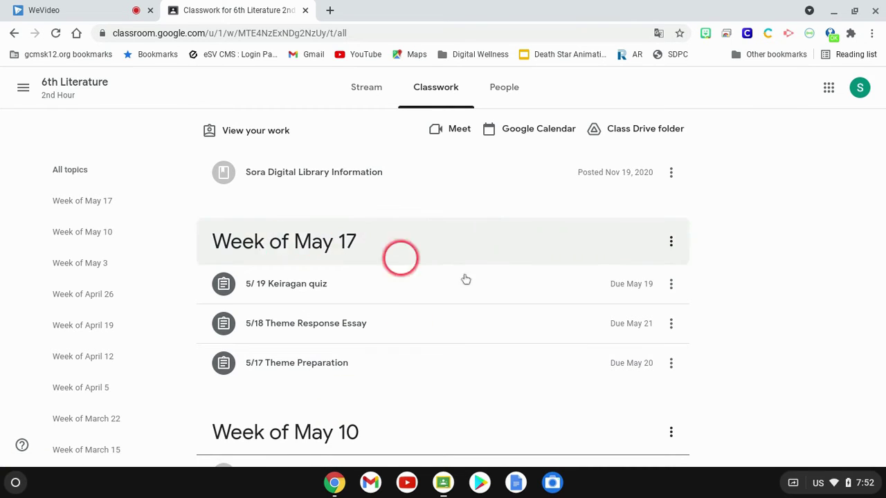
scroll(362, 270, down, 3)
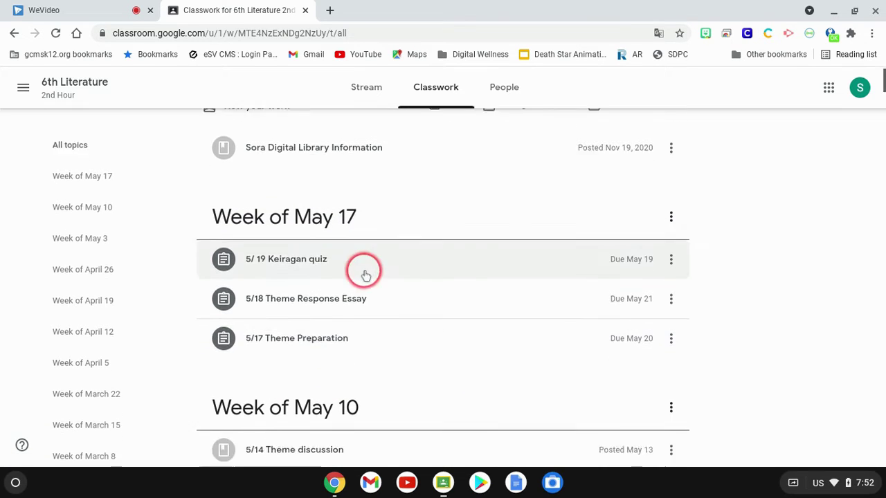
scroll(240, 339, down, 1)
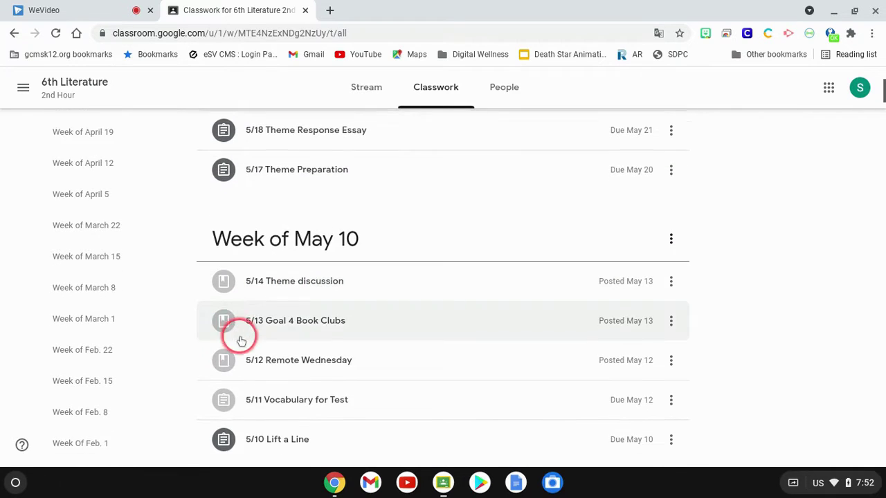
scroll(245, 263, down, 2)
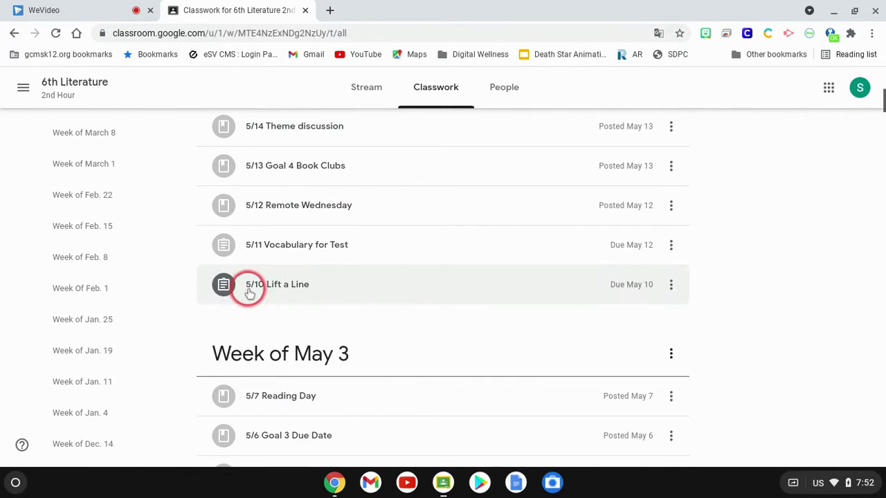
scroll(269, 400, up, 5)
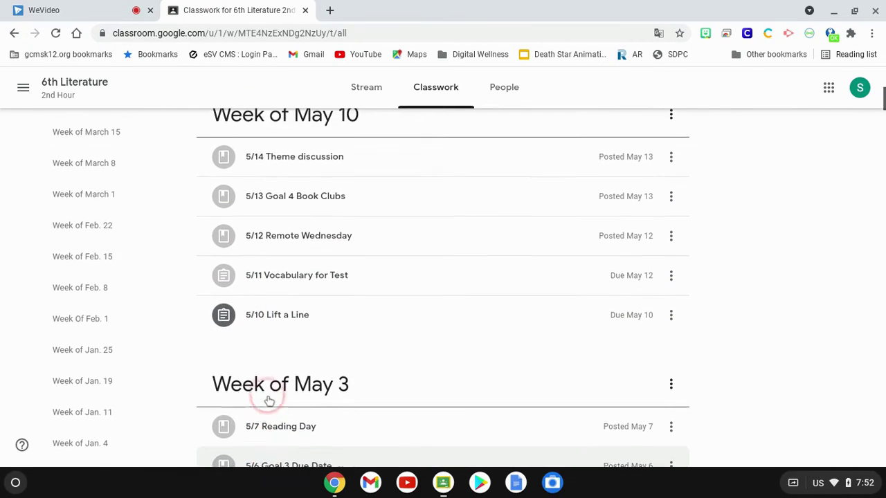
- Expand the 5/7 Reading Day material under Week of May 3 and read its instructions
scroll(301, 267, down, 5)
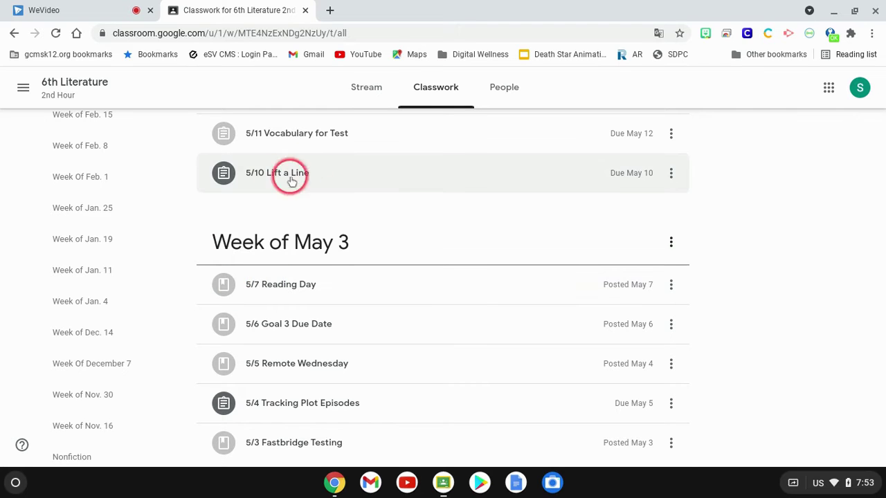
click(227, 289)
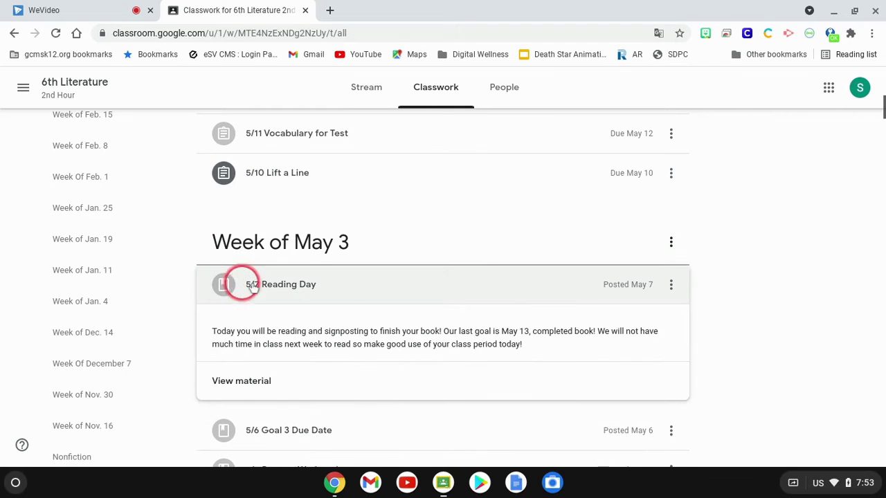
scroll(348, 288, down, 1)
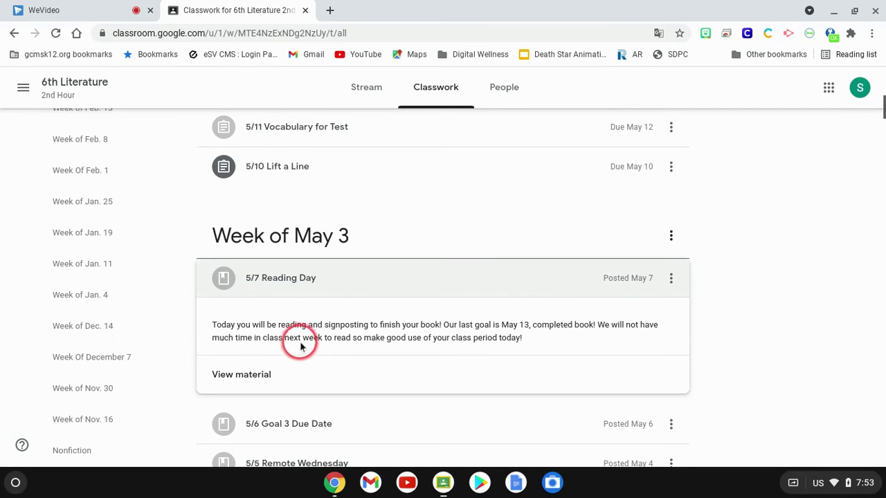
- Expand the 5/10 Lift a Line assignment under Week of May 10 and open its full assignment page
scroll(382, 263, up, 1)
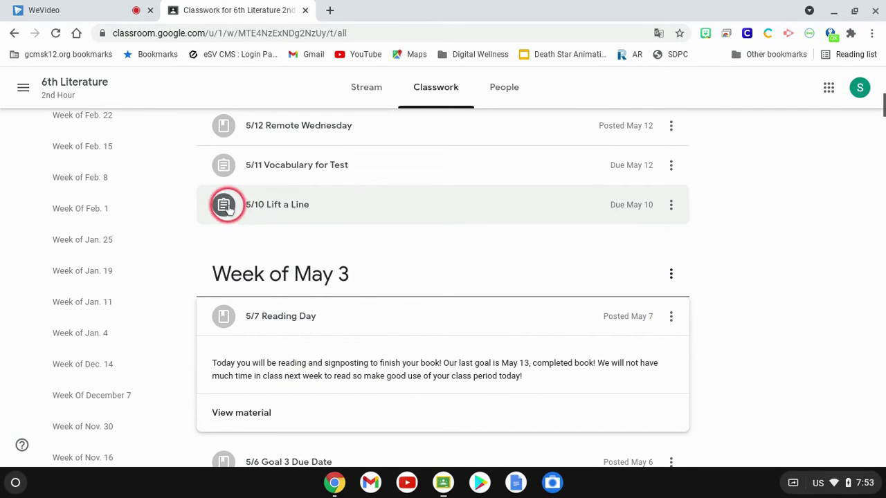
click(273, 212)
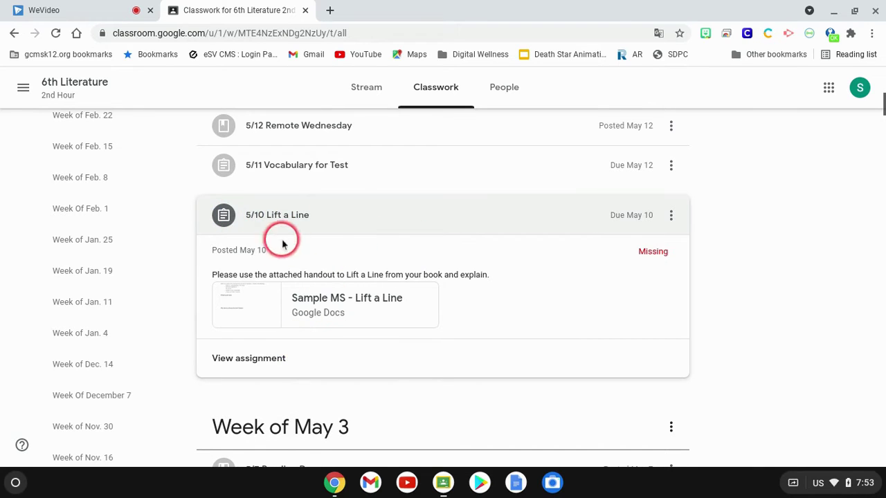
click(261, 366)
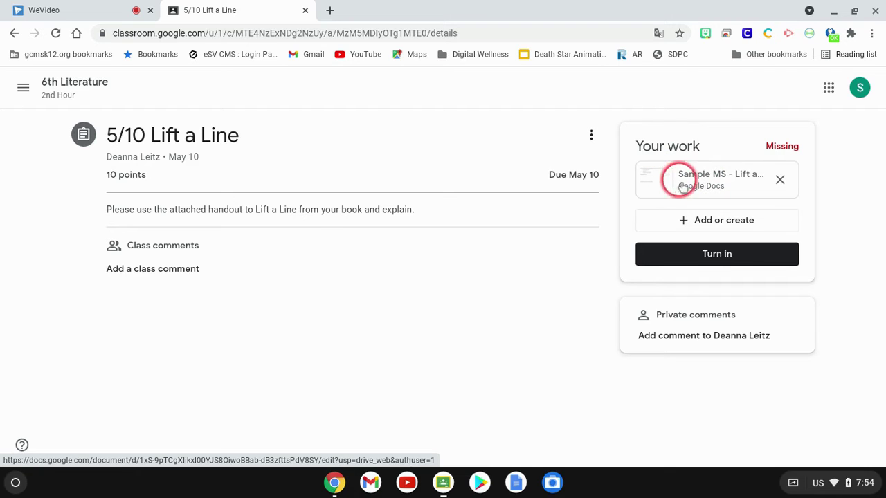
- Open the attached Sample MS - Lift a Line document to review it, and close it to return to the assignment
click(713, 190)
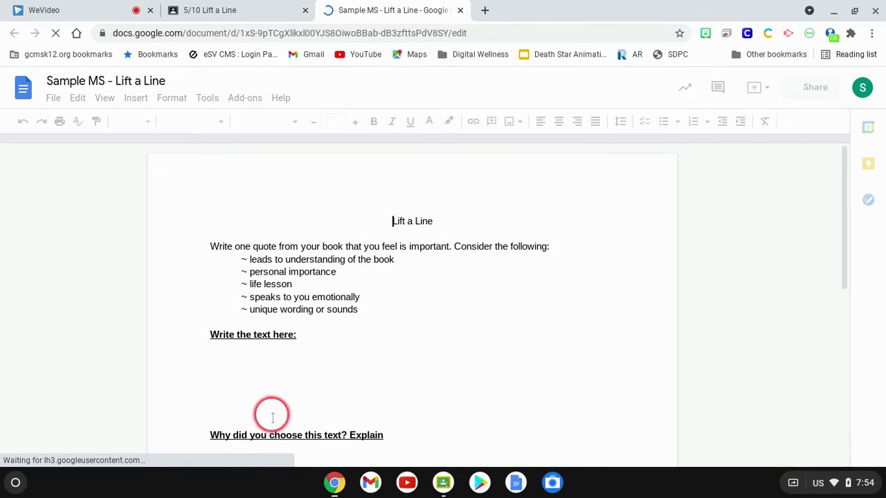
click(461, 10)
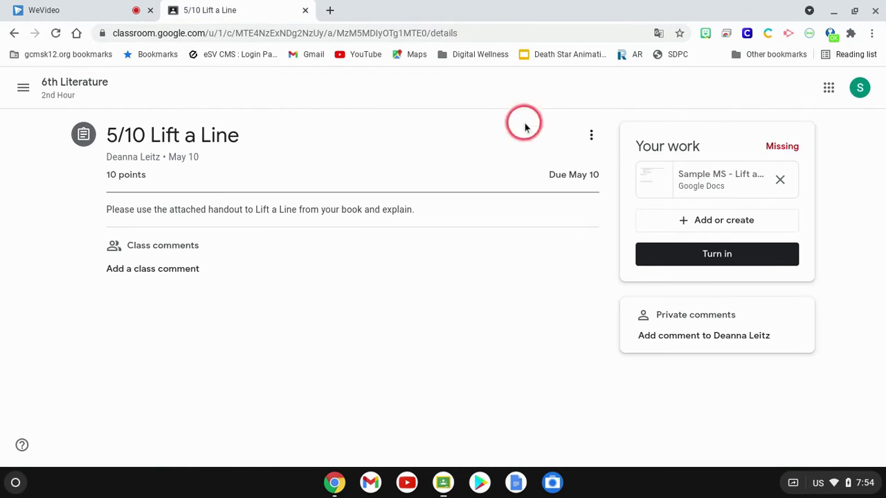
- Review the options for adding or creating work on the assignment, including the Google Drive file picker, without attaching anything
click(684, 221)
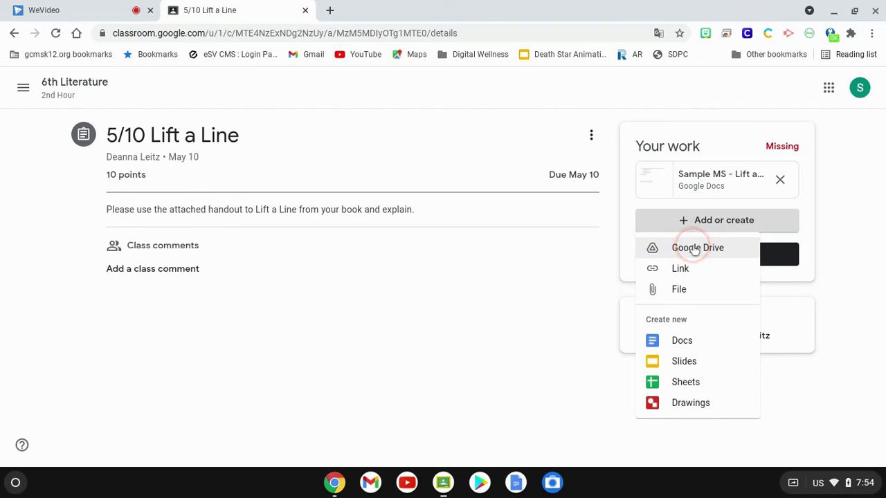
click(682, 316)
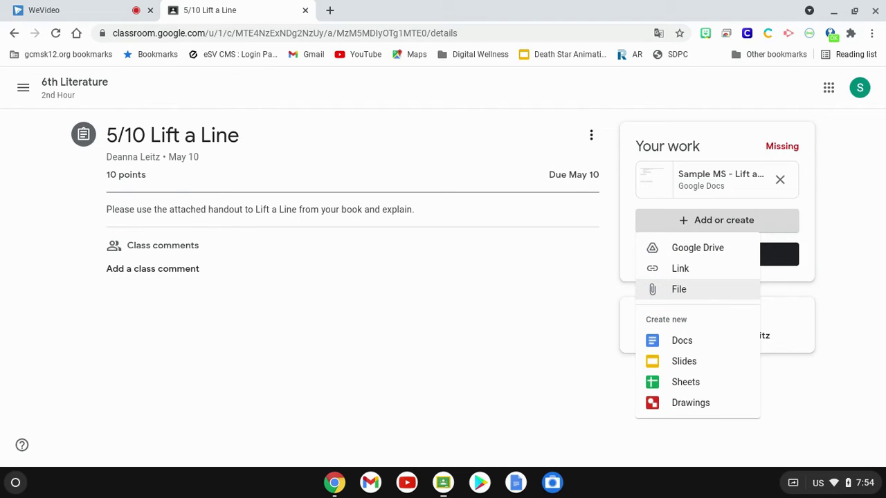
click(684, 250)
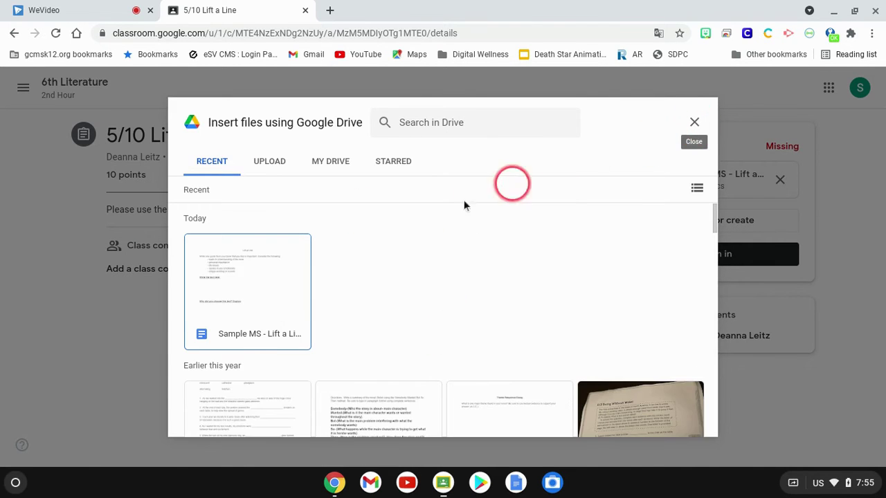
click(694, 121)
click(705, 220)
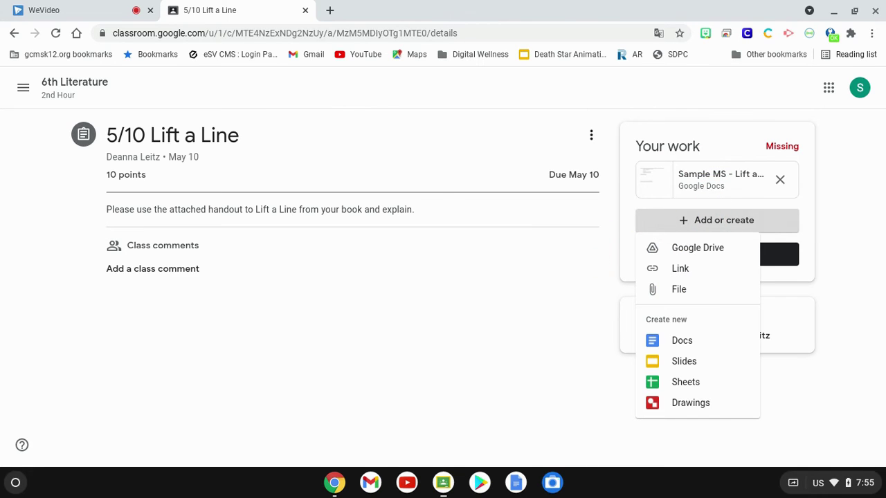
click(682, 291)
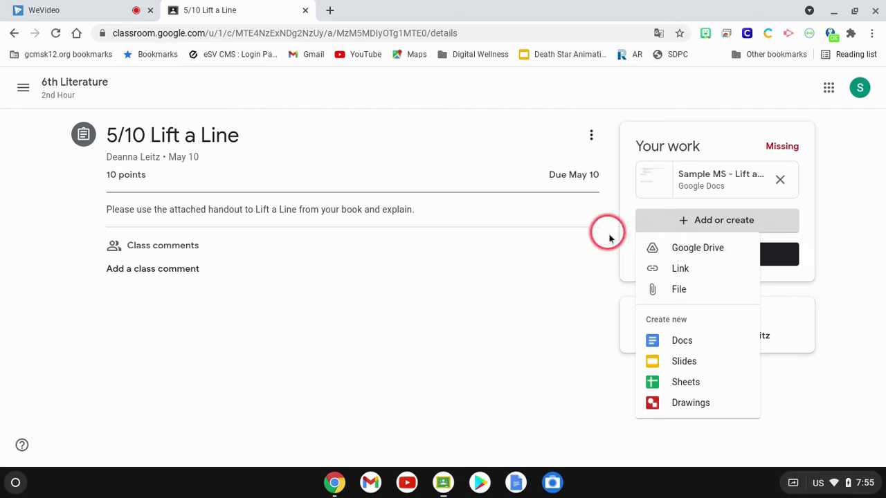
click(562, 274)
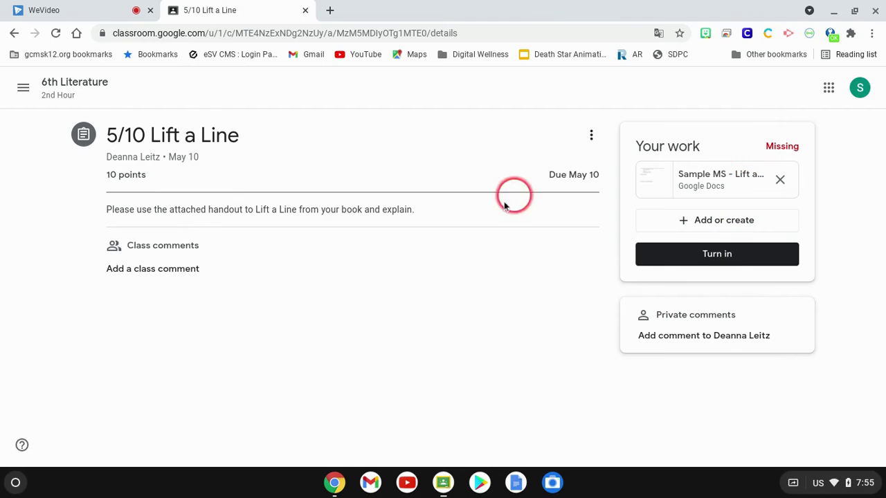
- Turn in the 5/10 Lift a Line assignment with the Sample MS - Lift a Line document and confirm the submission
click(718, 258)
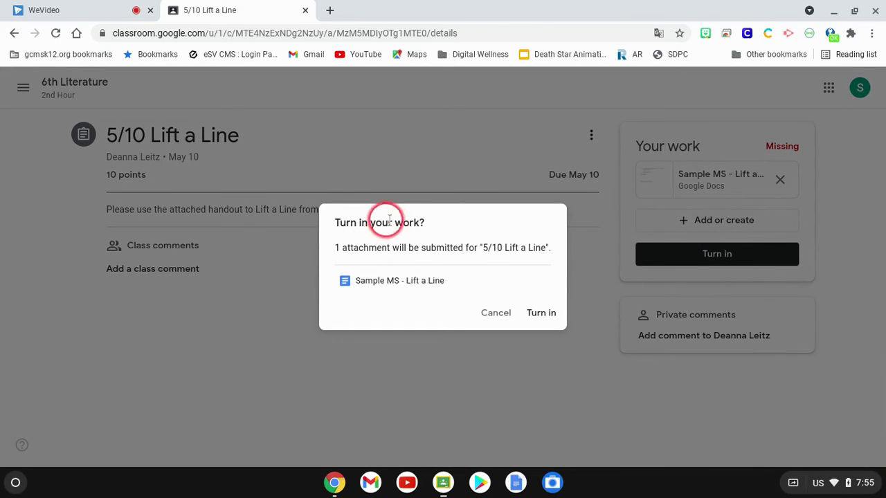
click(542, 315)
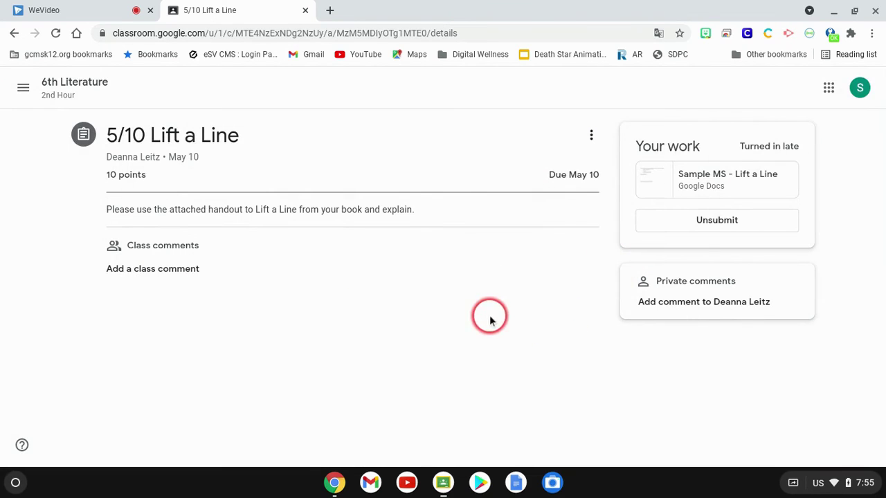
- Open the submitted Sample MS - Lift a Line document to check it, close it, and unsubmit the 5/10 Lift a Line assignment
click(707, 184)
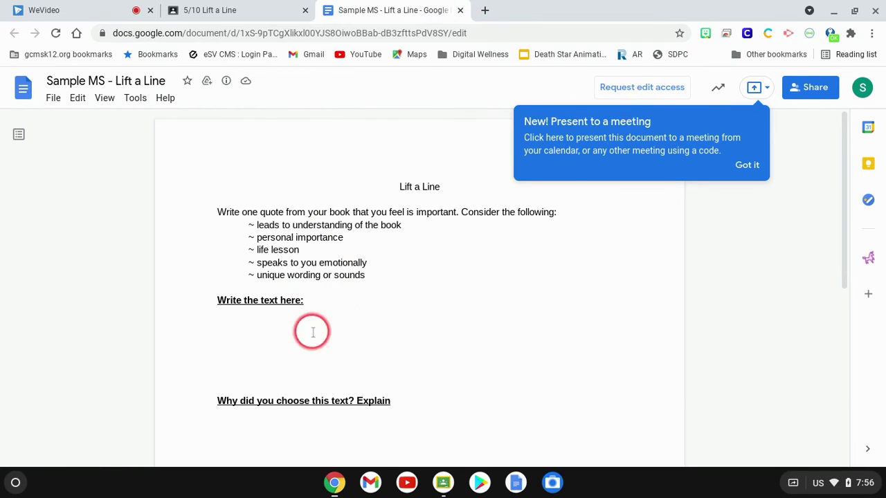
click(460, 10)
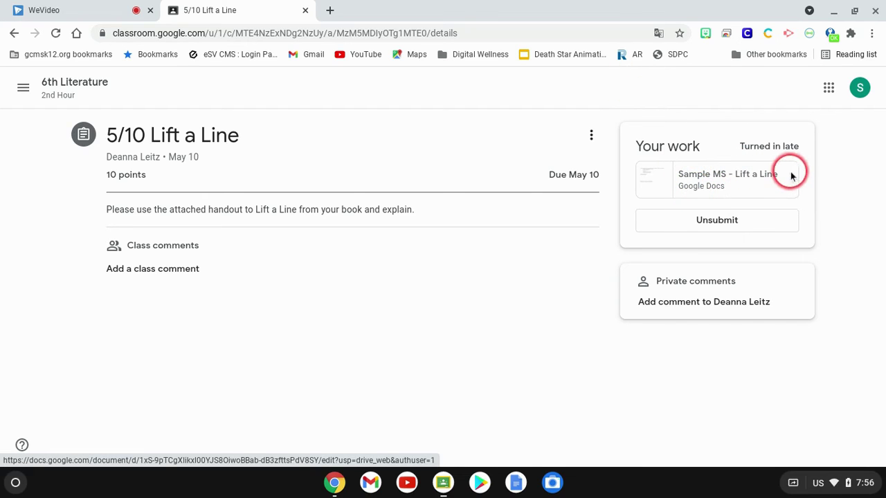
click(717, 221)
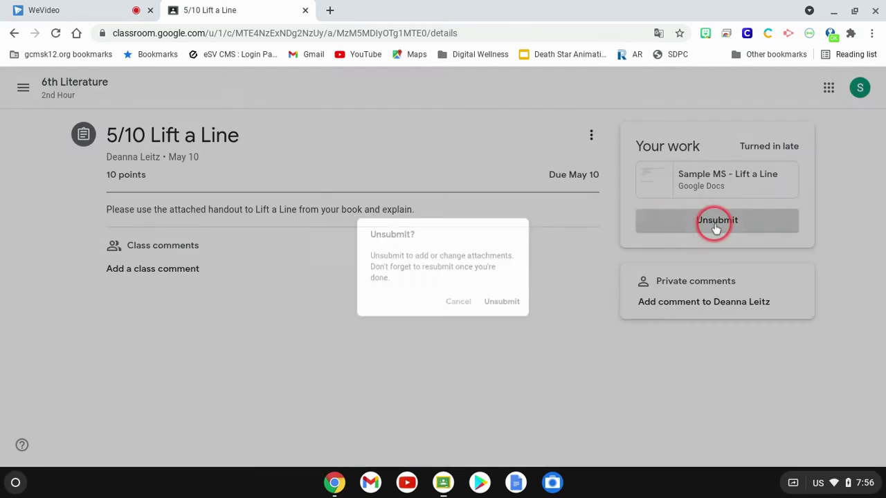
click(524, 310)
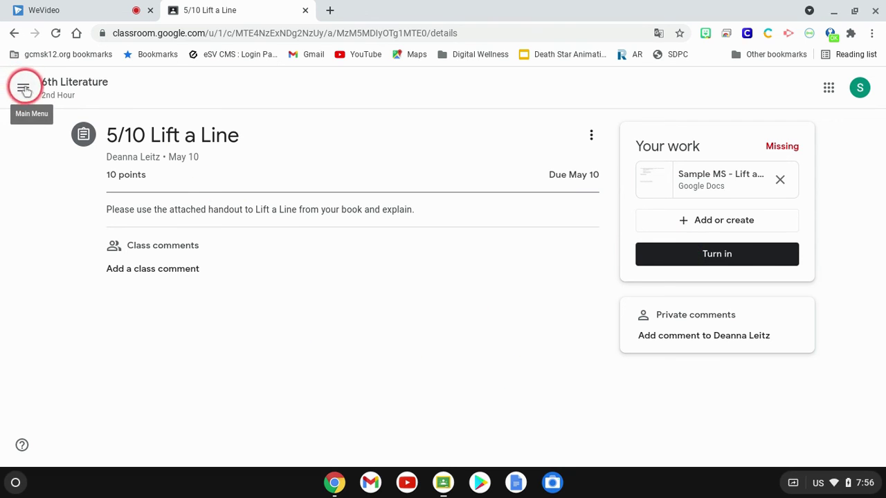
- Return to the 6th Literature class page and review its People list of teachers and classmates
click(69, 83)
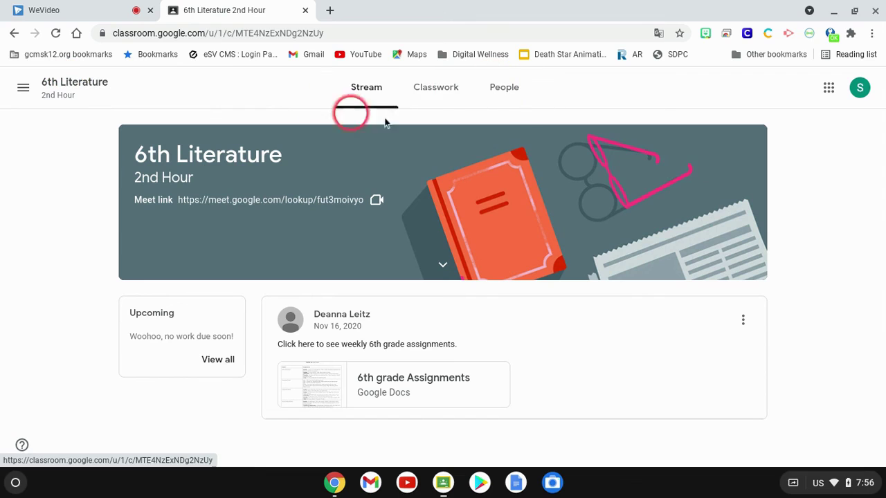
click(506, 90)
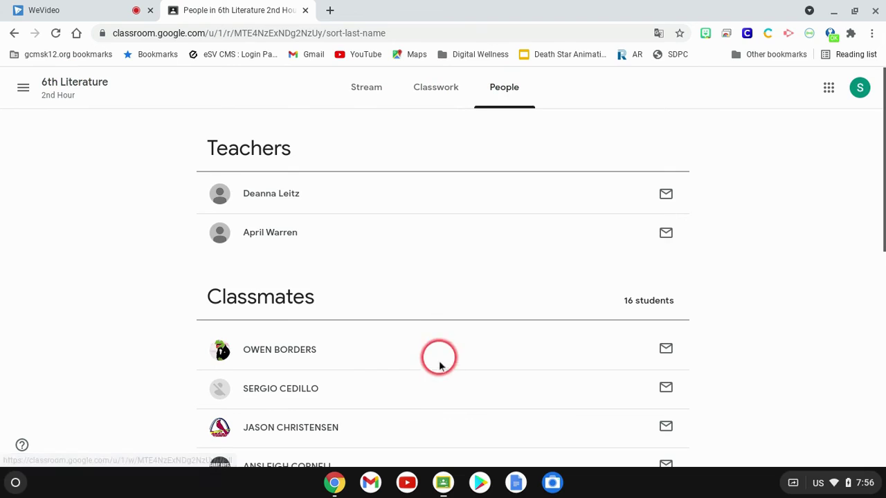
scroll(438, 366, down, 2)
scroll(436, 363, up, 2)
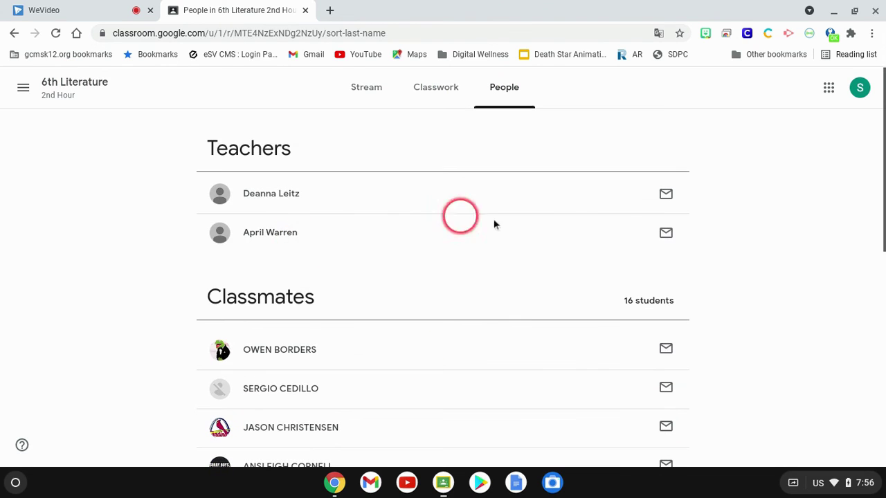
- Check the email option for the first listed teacher and the Google apps list, and return to the Classwork page
click(662, 193)
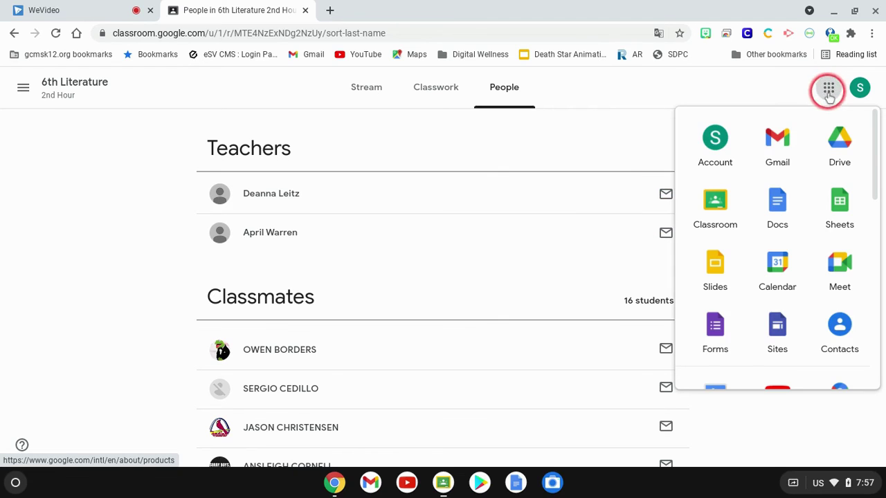
click(610, 147)
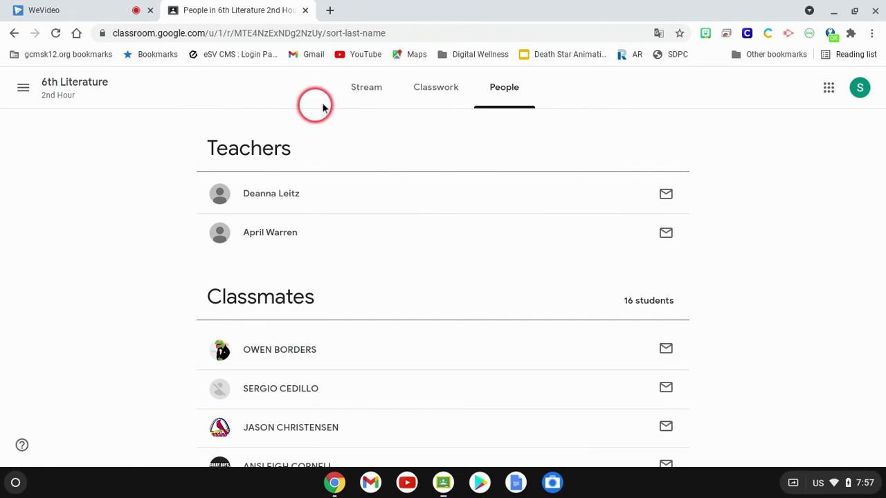
click(436, 93)
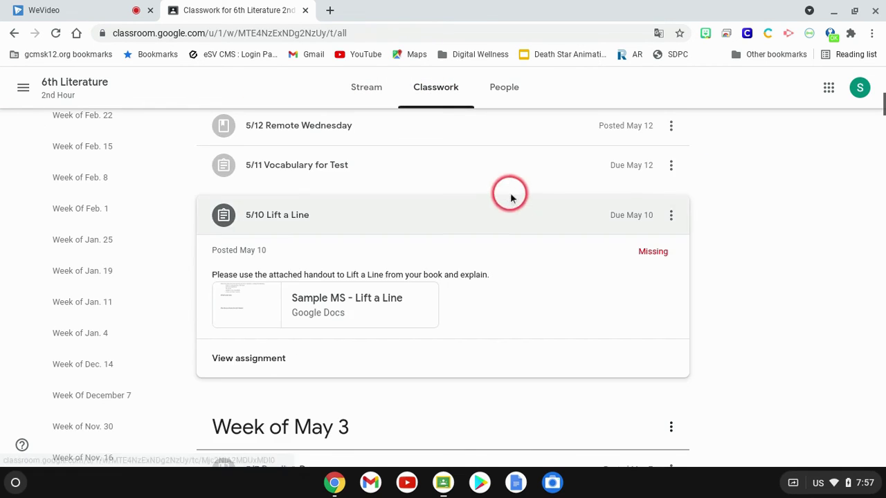